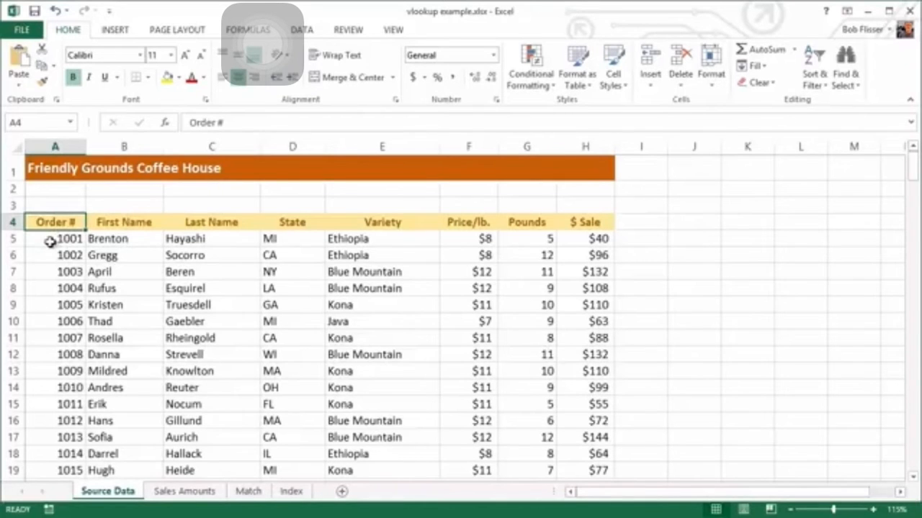
Step: Select A5:H203 on Source Data and name it 'data' in the Name Box
left_click(50, 242)
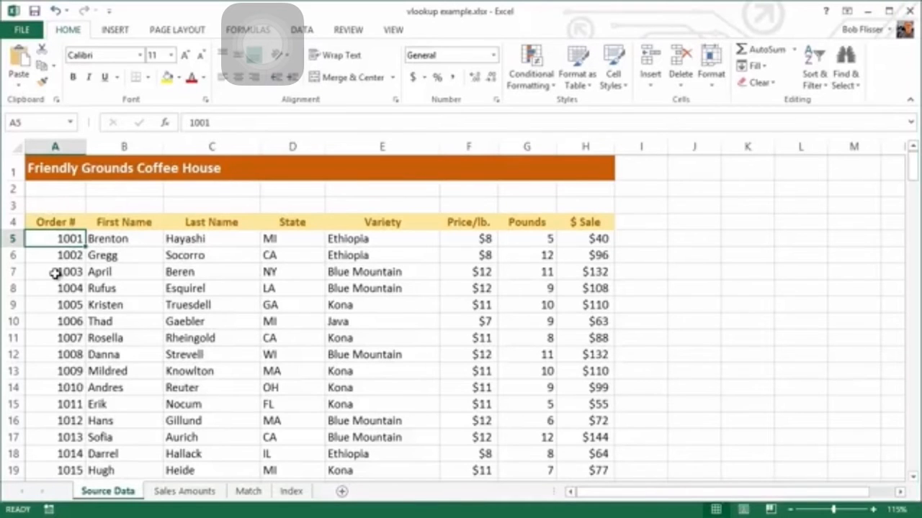
key("ctrl+shift+End")
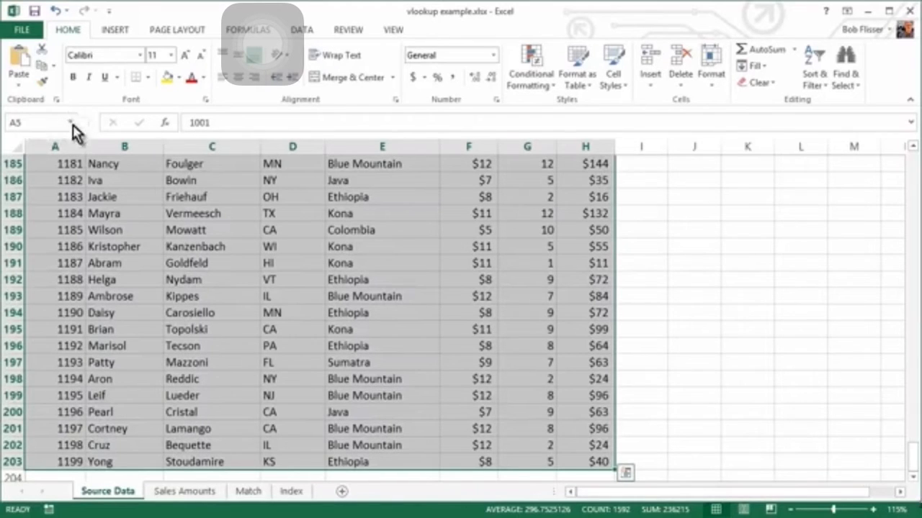
left_click(27, 123)
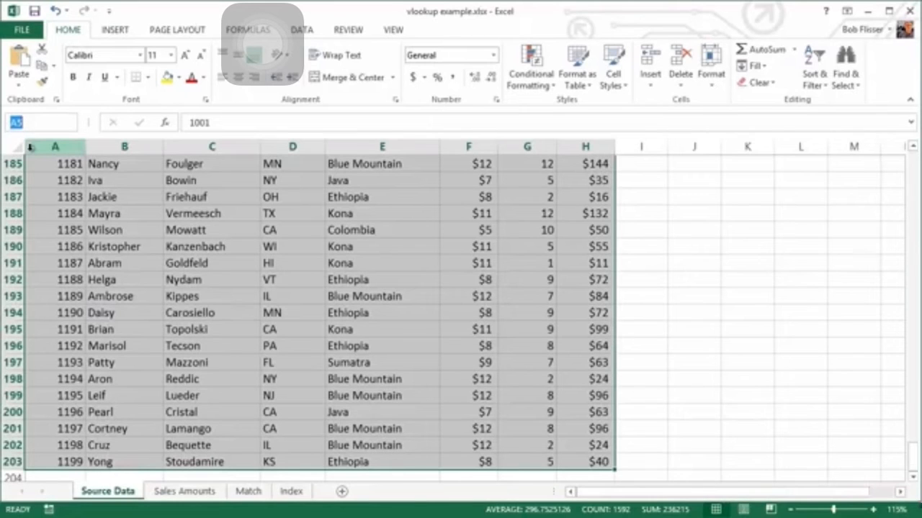
type("data")
key("Return")
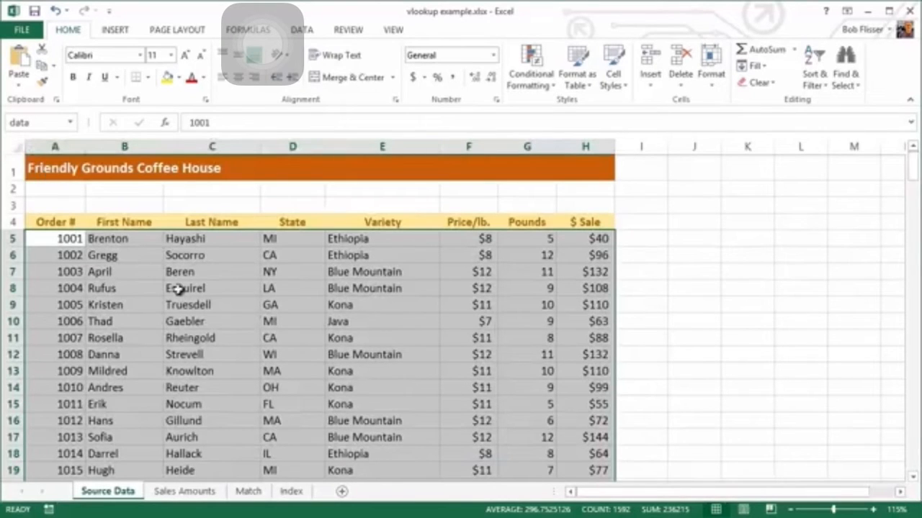
left_click(216, 337)
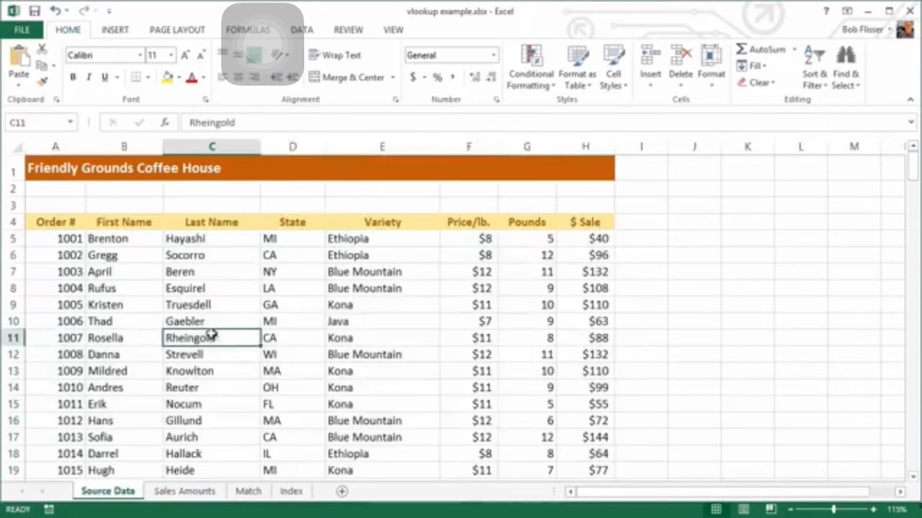
left_click(71, 123)
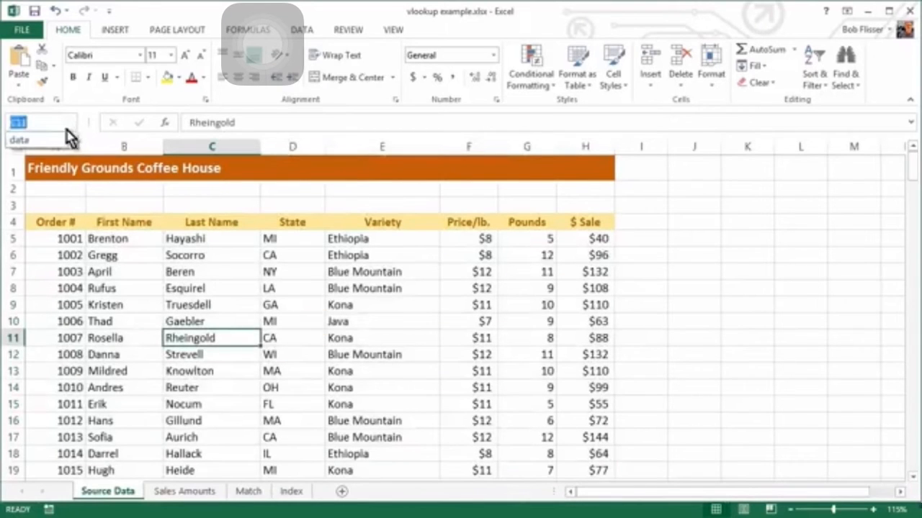
left_click(19, 140)
scroll(115, 231, "up", 2)
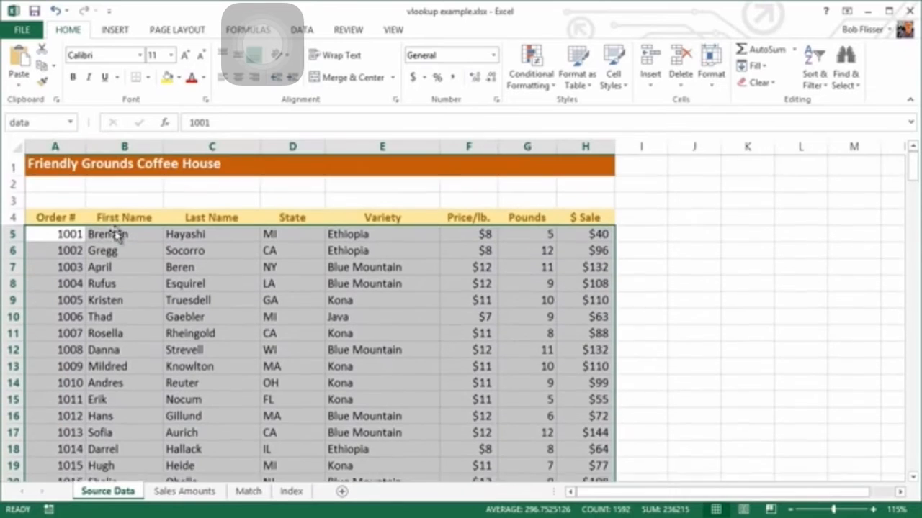
left_click(62, 241)
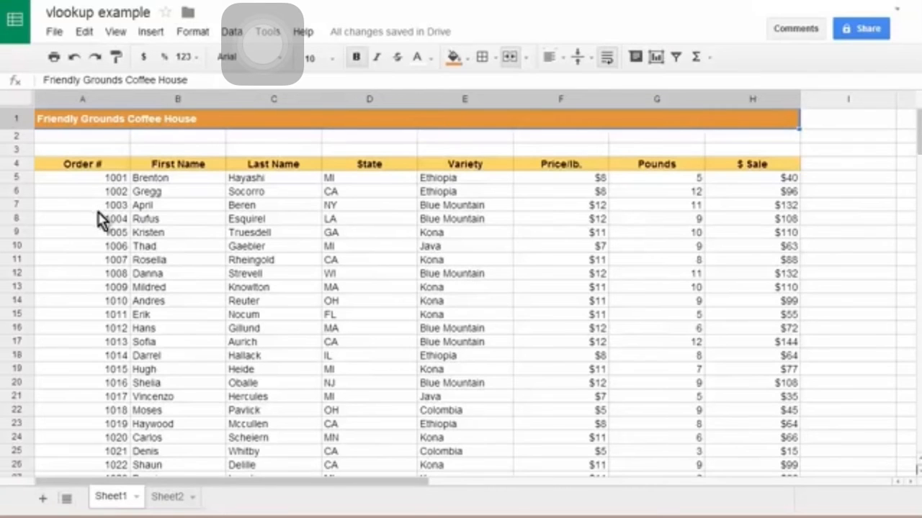
Step: Select the order table A5:H203 in Google Sheets and open the Data menu
left_click(81, 180)
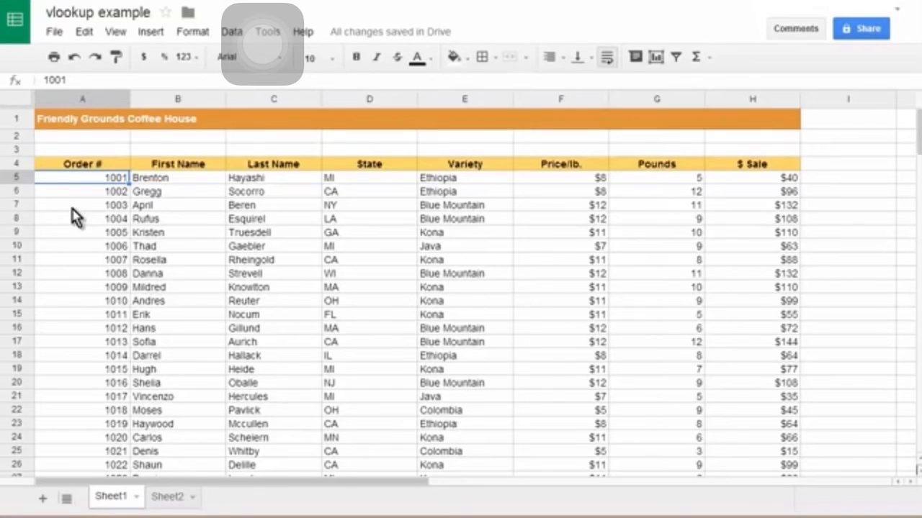
key("ctrl+shift+Right")
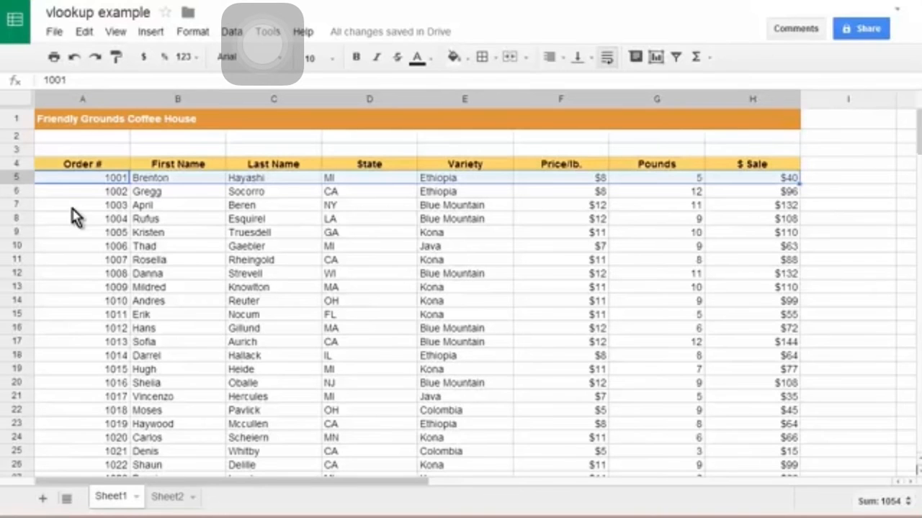
key("ctrl+shift+End")
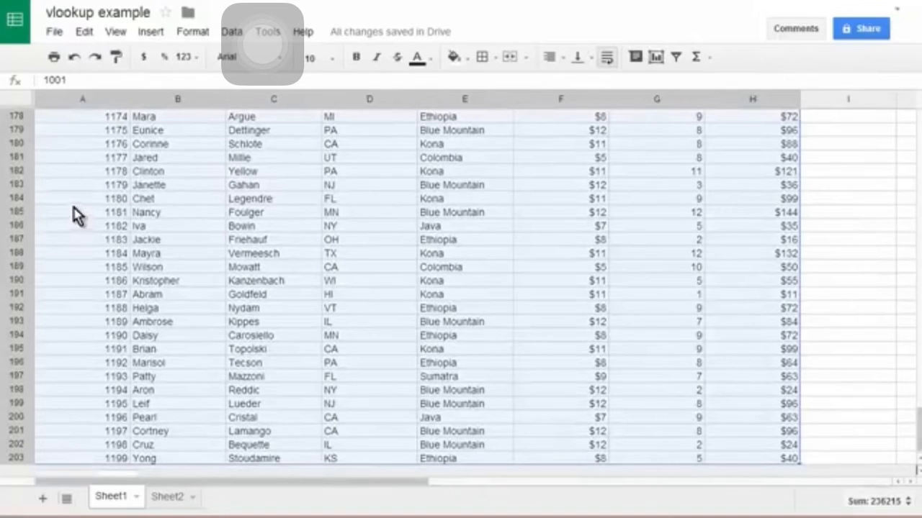
left_click(232, 34)
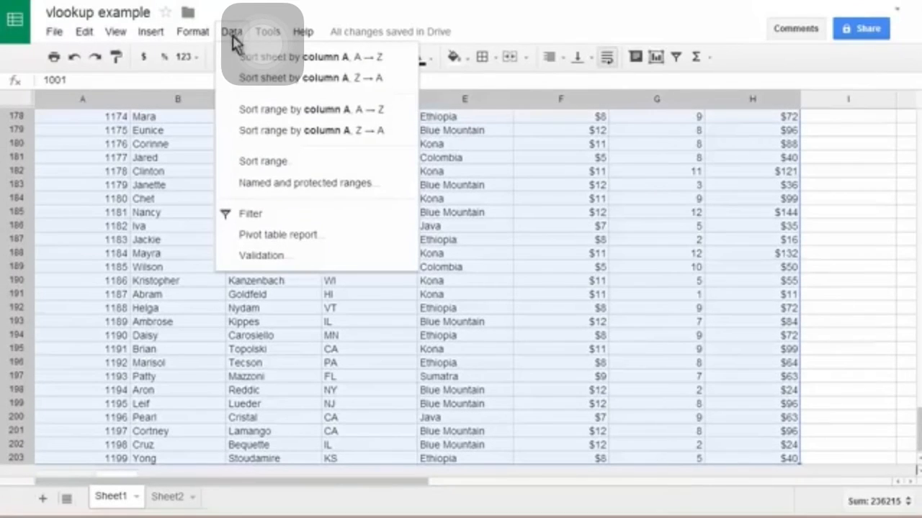
Step: Create the named range 'data' for Sheet1!A5:H203, then close the named ranges panel
left_click(333, 190)
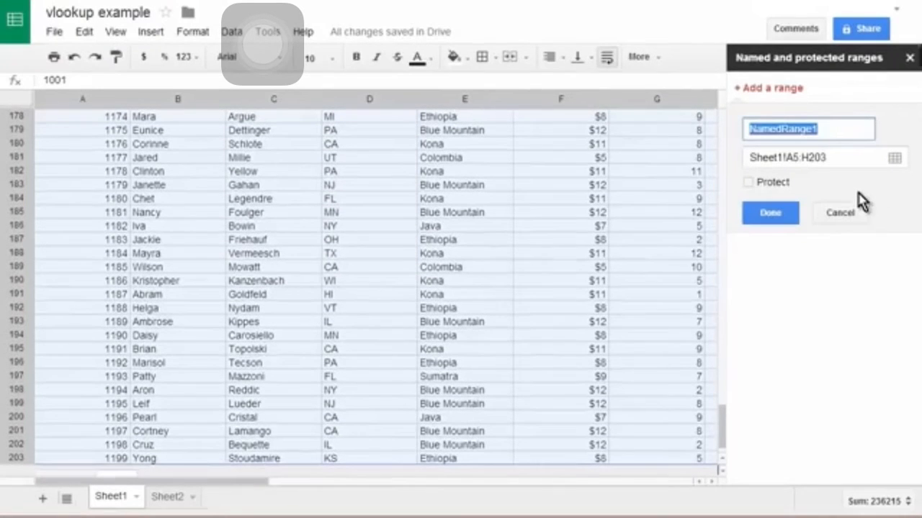
type("data")
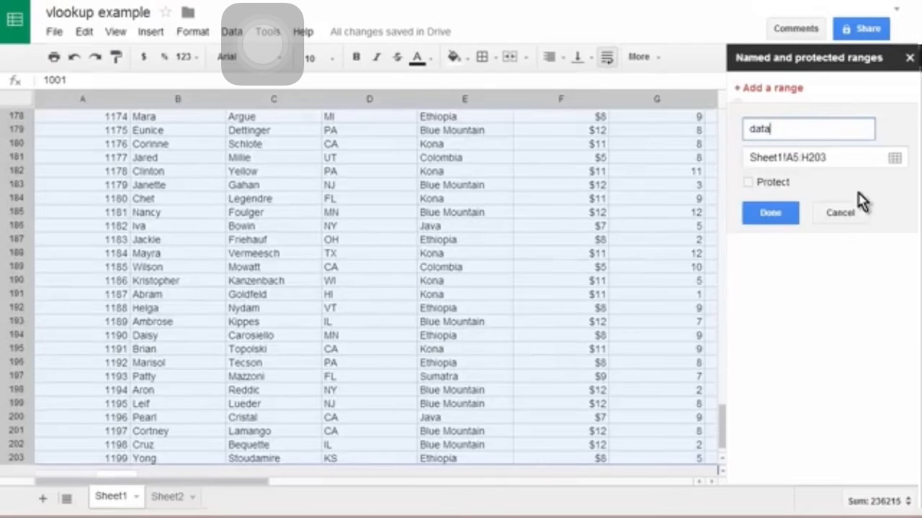
left_click(774, 216)
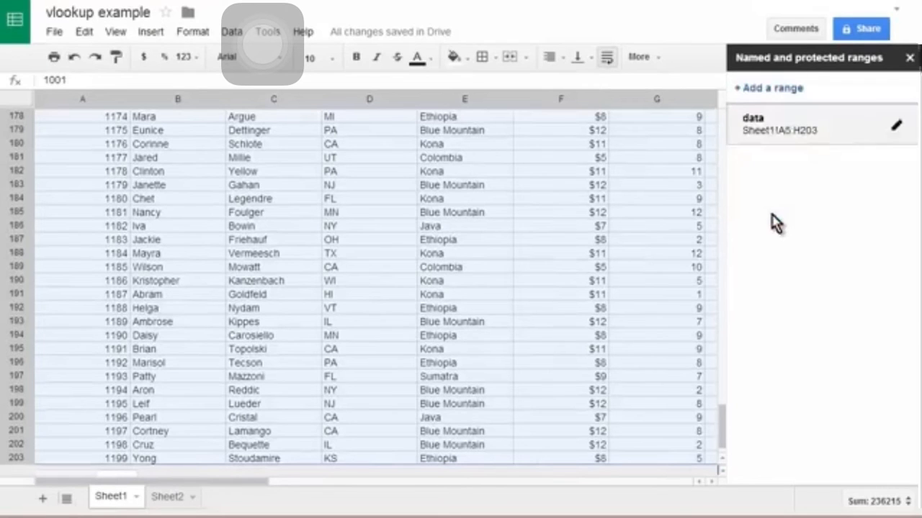
left_click(910, 60)
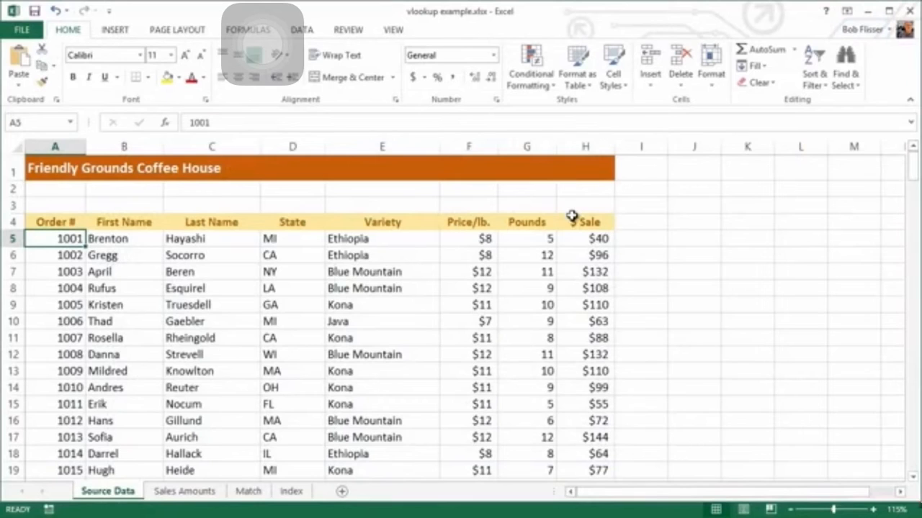
Step: On the Sales Amounts sheet, begin =VLOOKUP(A5, in B5 with A5 as the lookup value
left_click(185, 492)
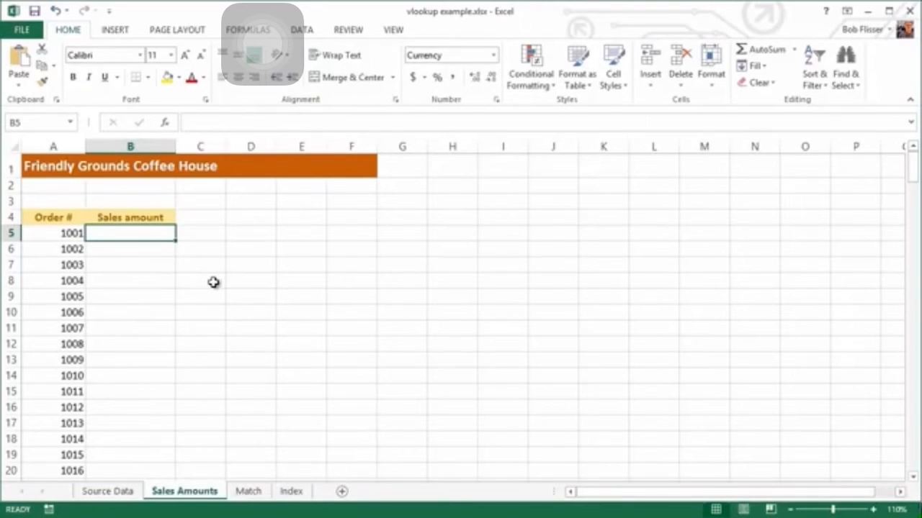
type("=")
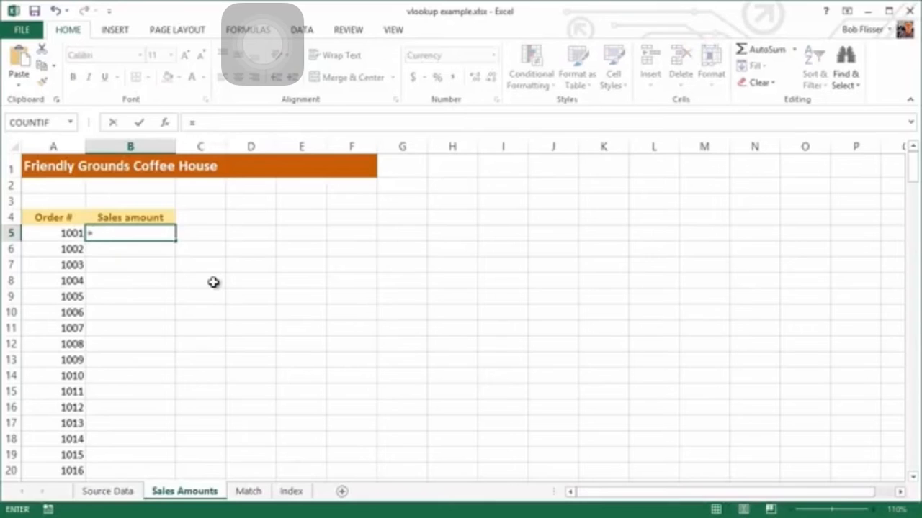
type("vl")
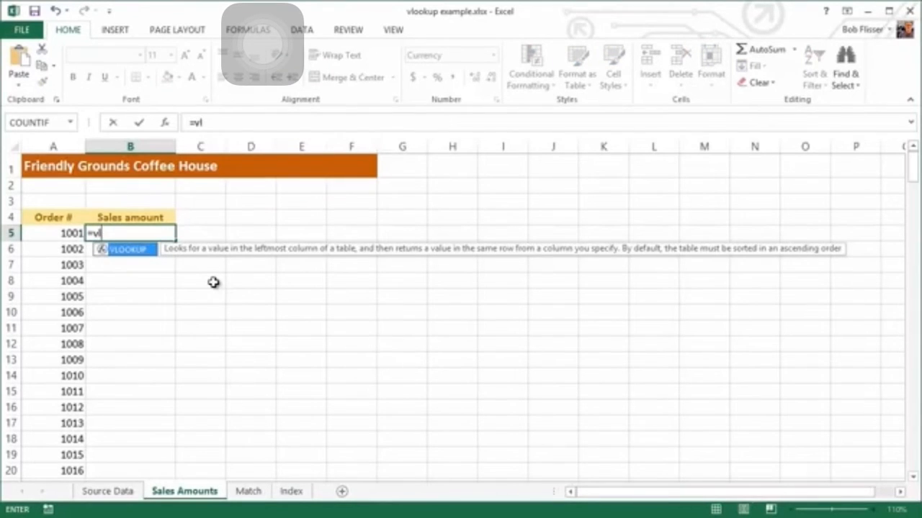
key("Tab")
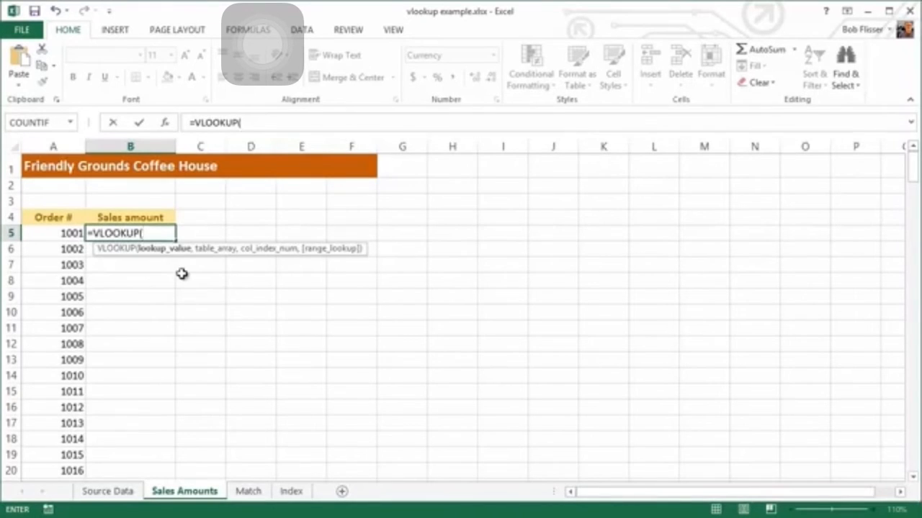
left_click(57, 234)
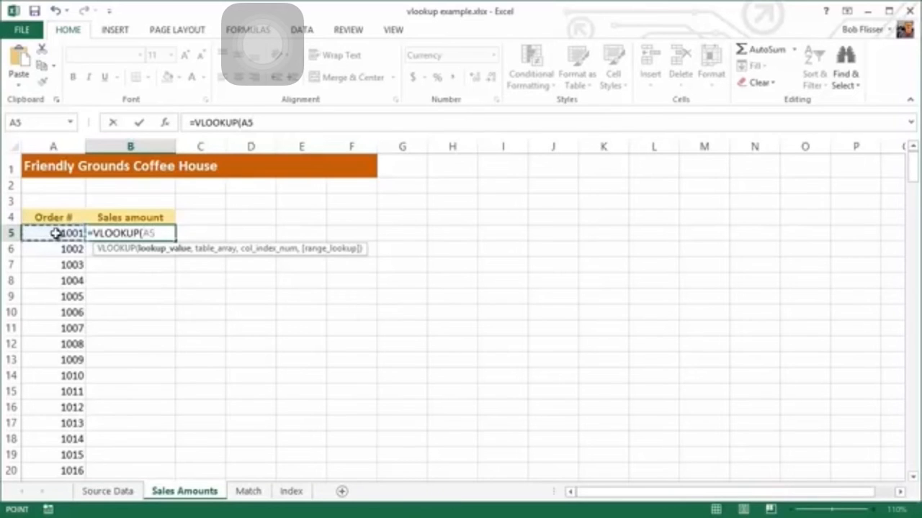
type(",")
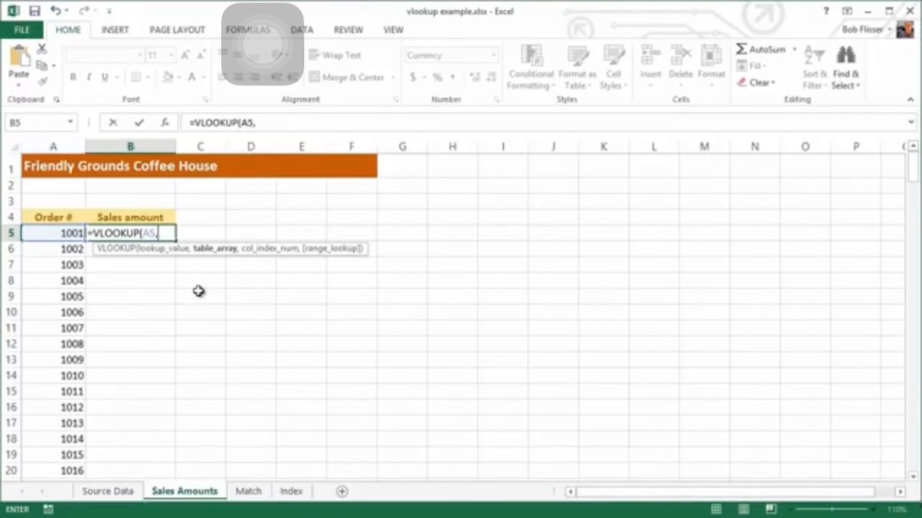
type("data")
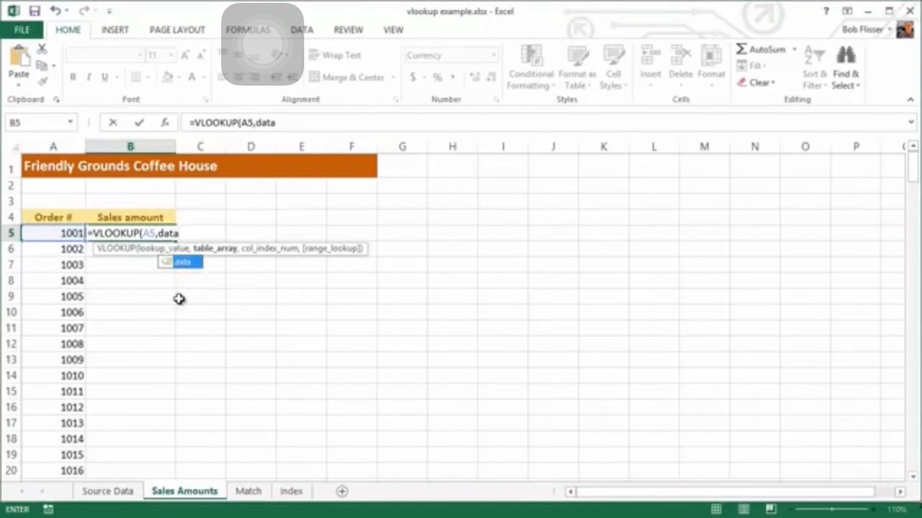
key("BackSpace")
key("BackSpace")
key("BackSpace")
key("BackSpace")
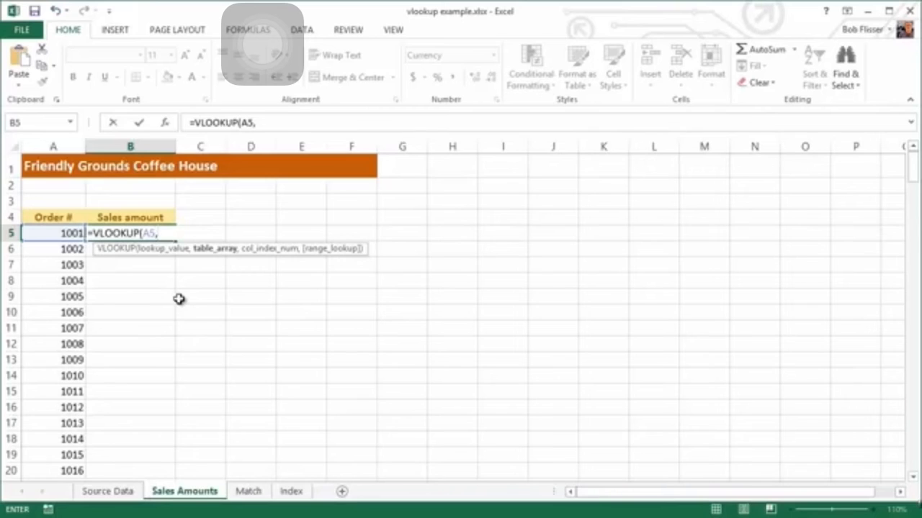
Step: Complete B5 as =VLOOKUP(A5,data,8,FALSE), inserting 'data' from Paste Name, to return $40
key("F3")
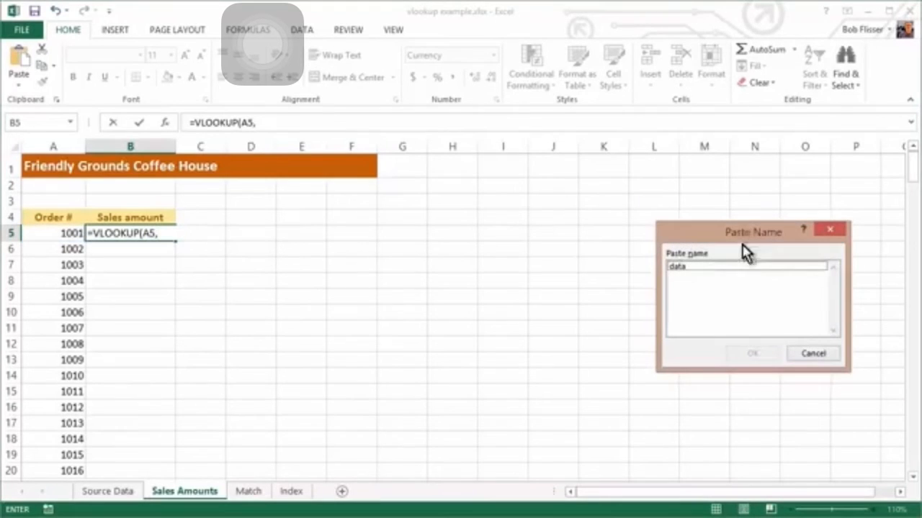
left_click(672, 266)
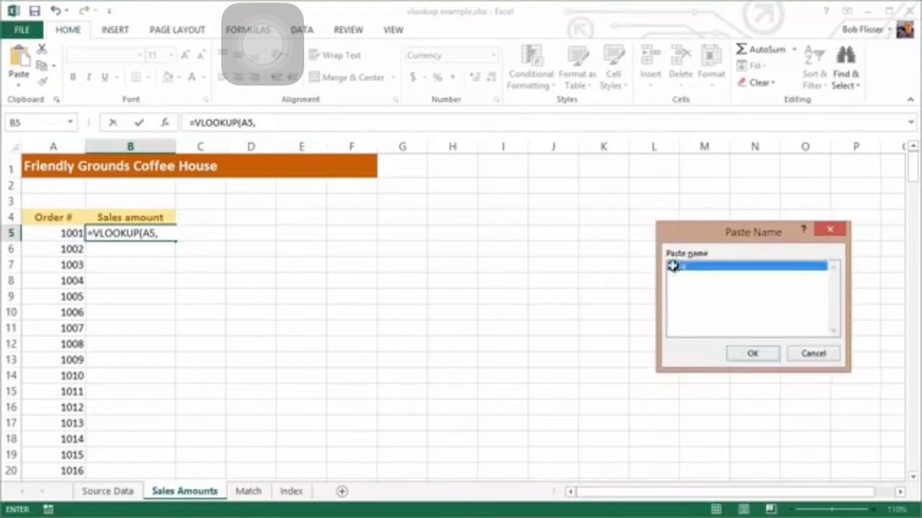
double_click(672, 265)
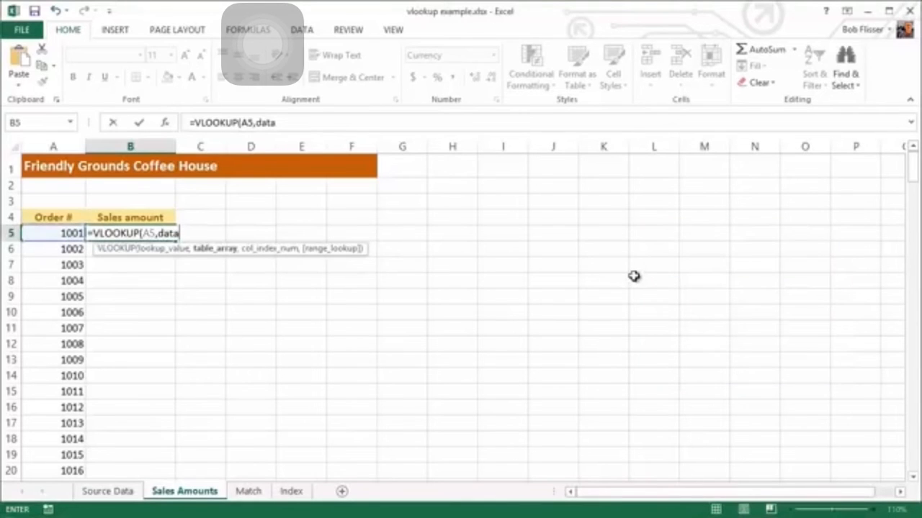
type(",")
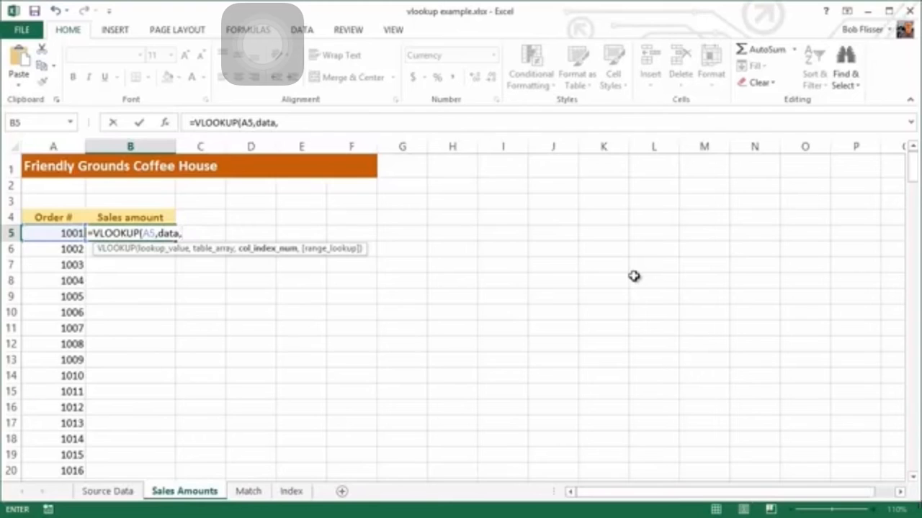
type("8,")
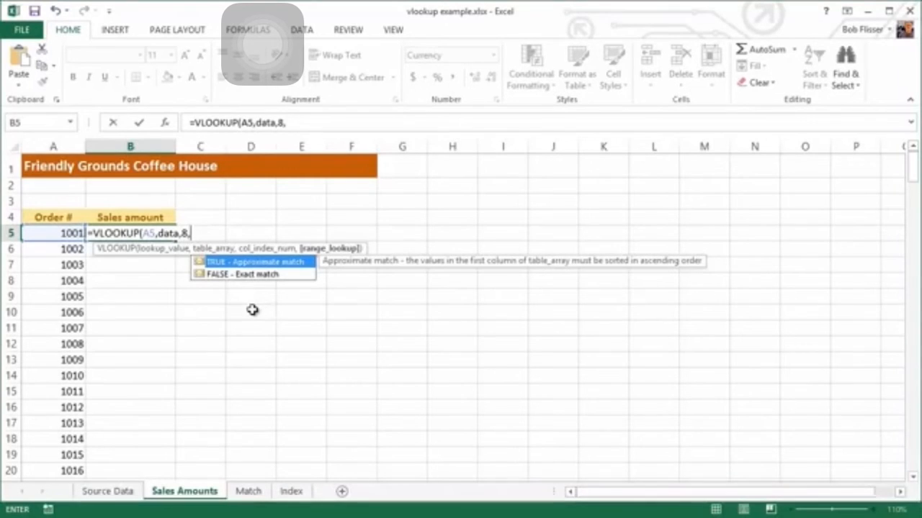
left_click(229, 277)
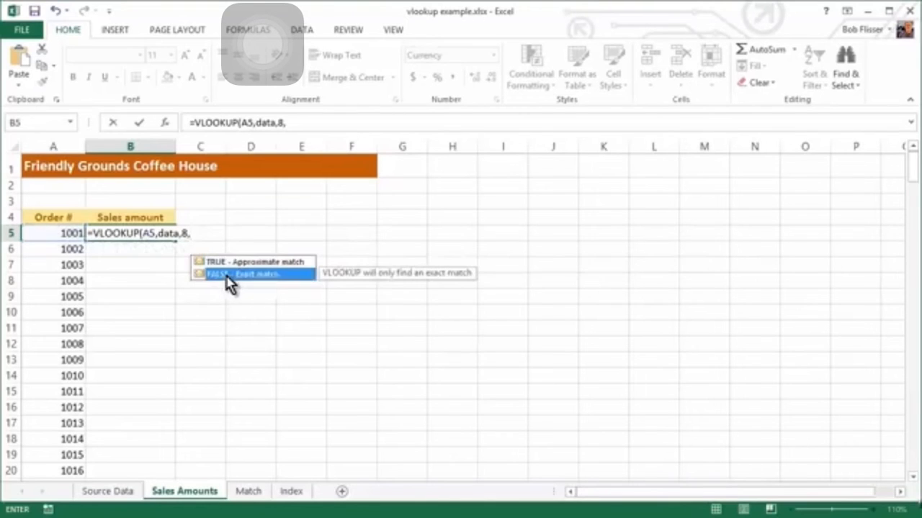
double_click(227, 274)
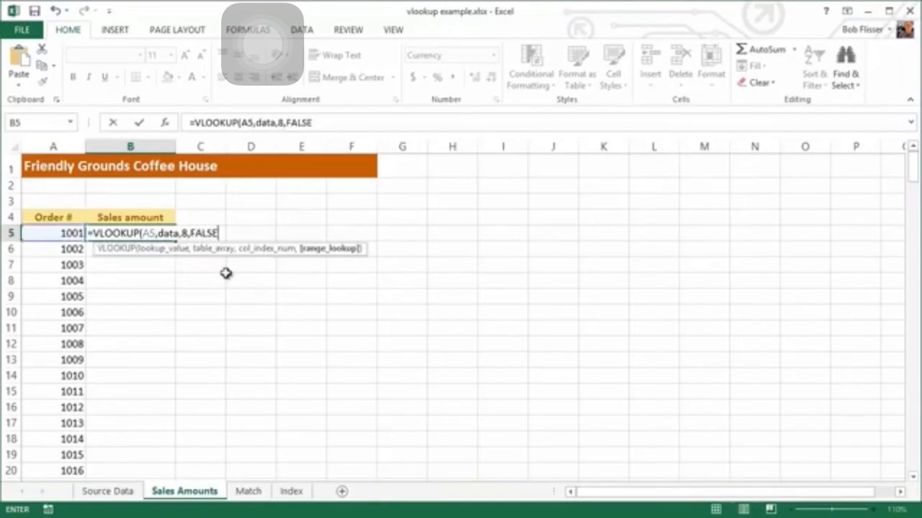
type(")")
key("Return")
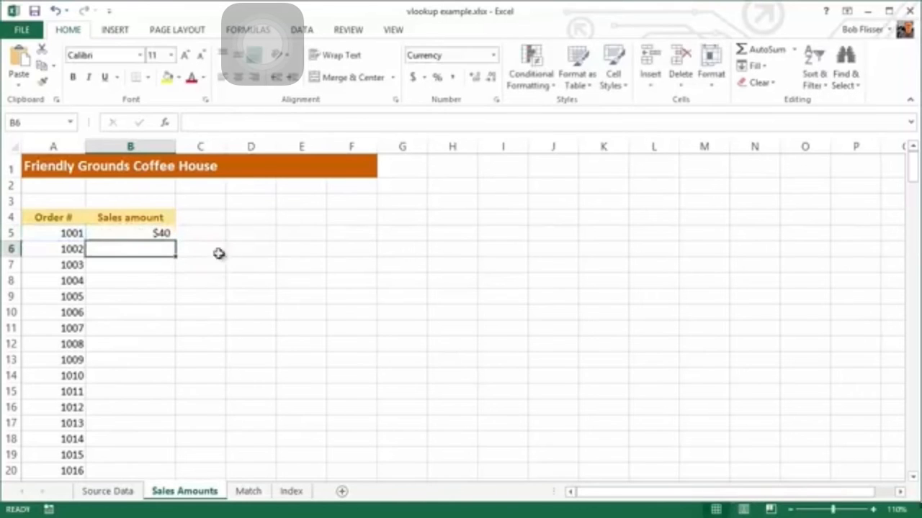
left_click(122, 492)
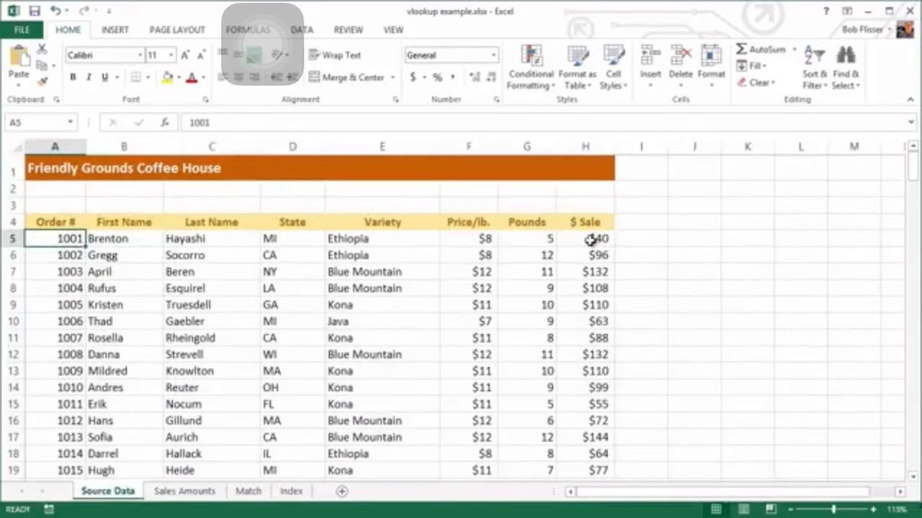
left_click(189, 493)
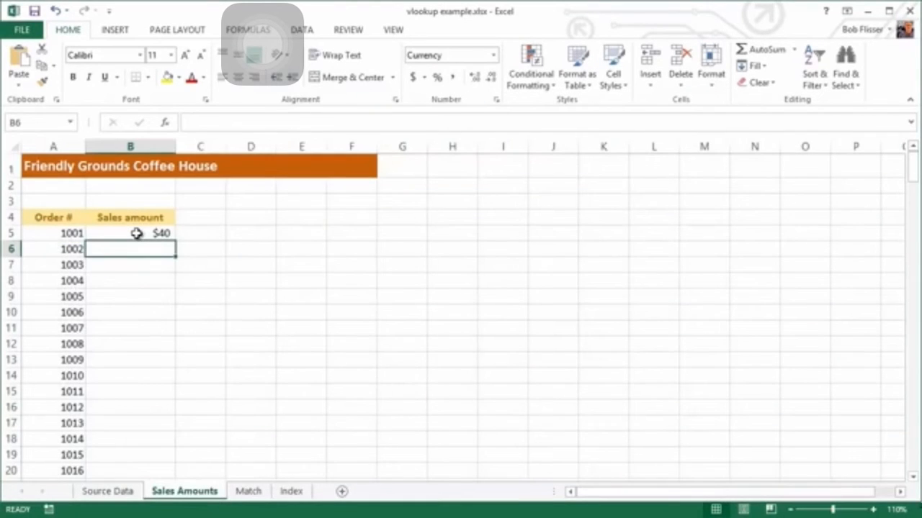
left_click(136, 233)
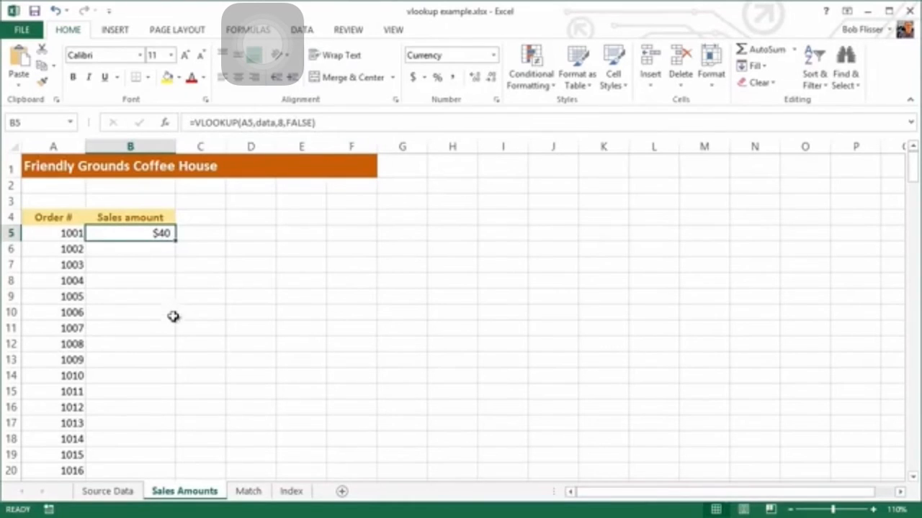
Step: Copy B5's VLOOKUP down the Sales amount column, then go to the Match sheet
double_click(176, 241)
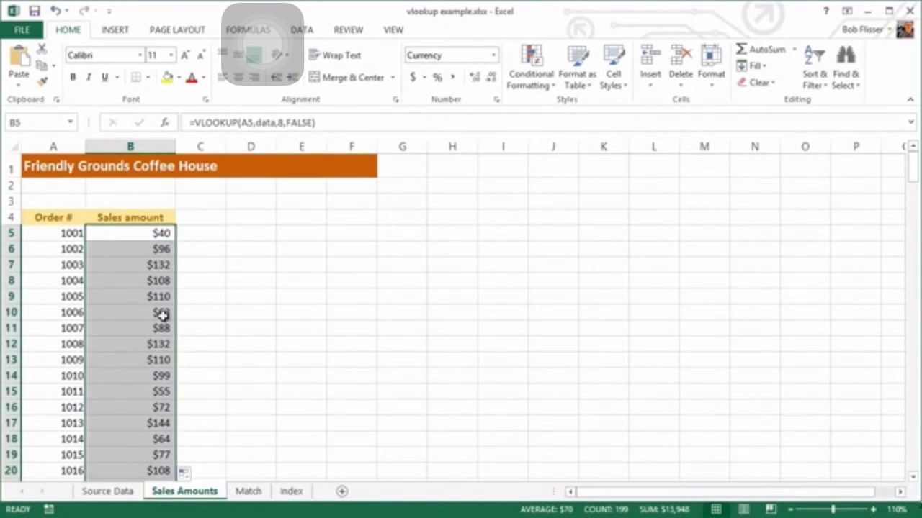
left_click_drag(912, 171, 912, 151)
left_click(140, 233)
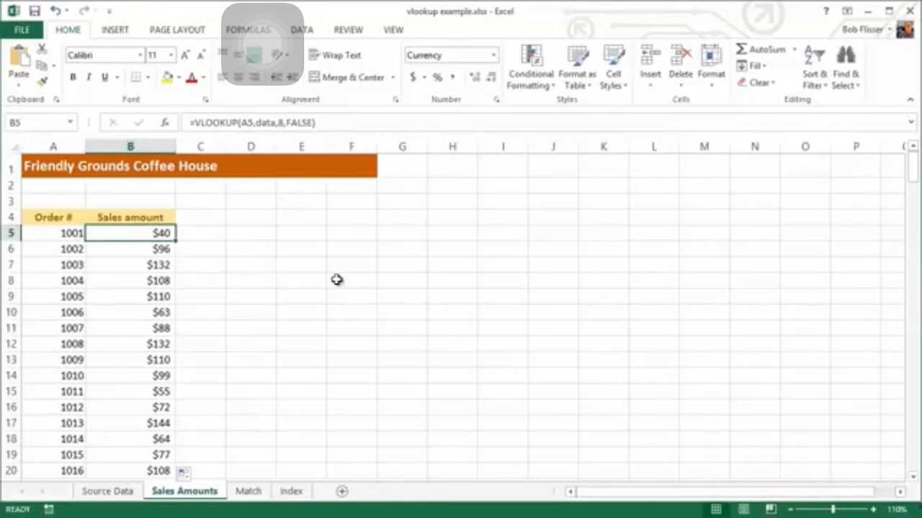
left_click(252, 493)
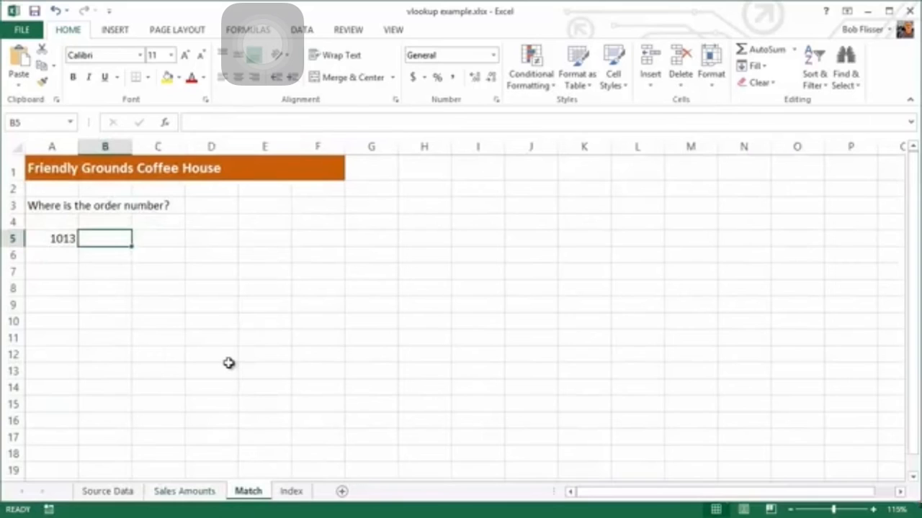